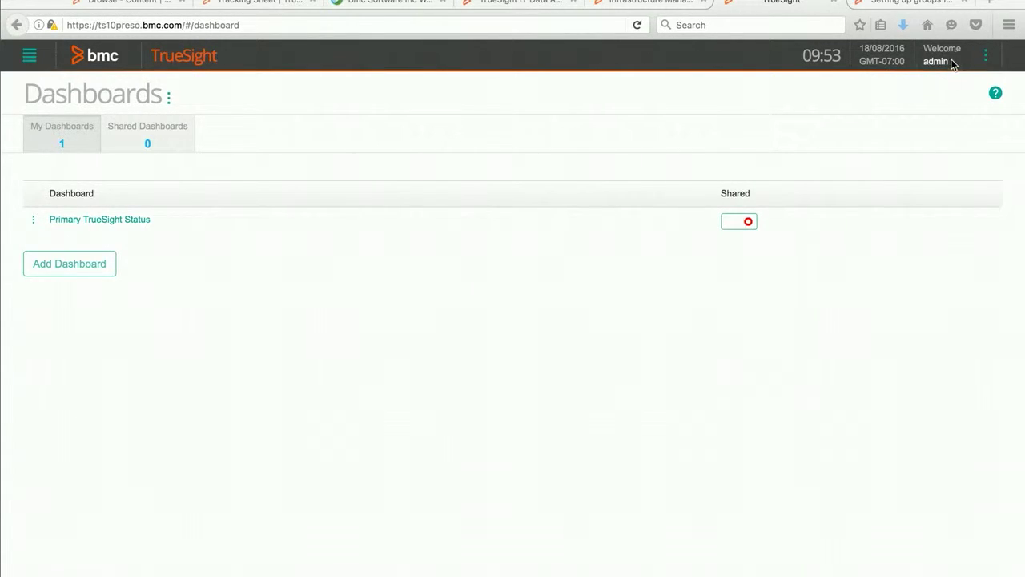
Open the navigation sidebar from the Dashboards page.
click(30, 57)
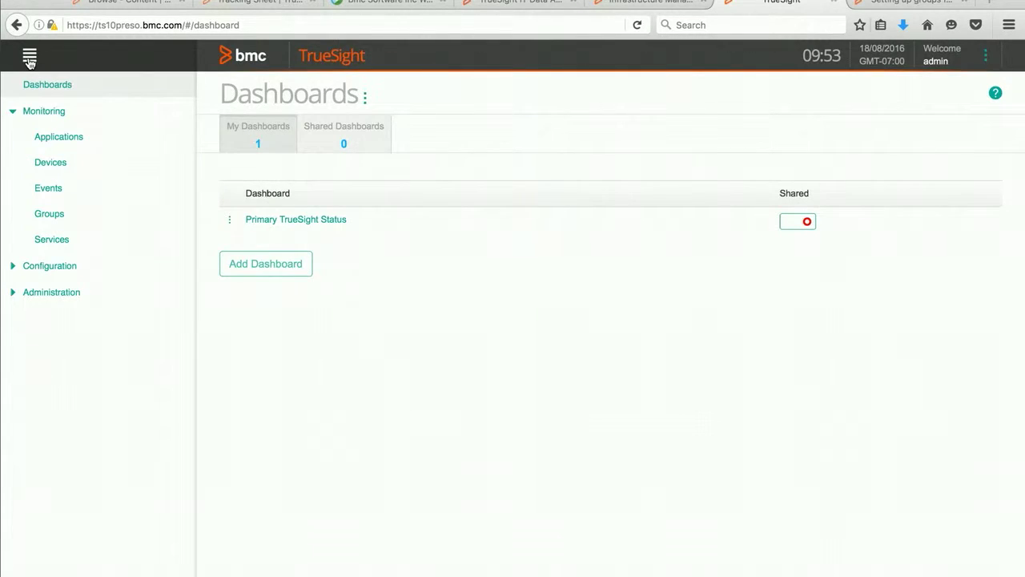
Go to Events under Monitoring, then switch to the Event Groups view.
click(49, 189)
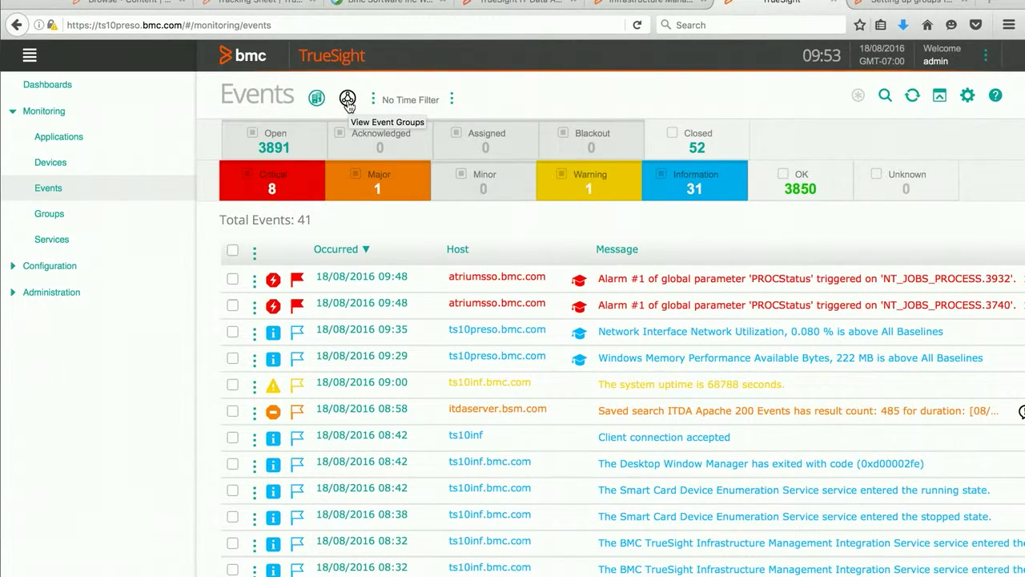
click(347, 99)
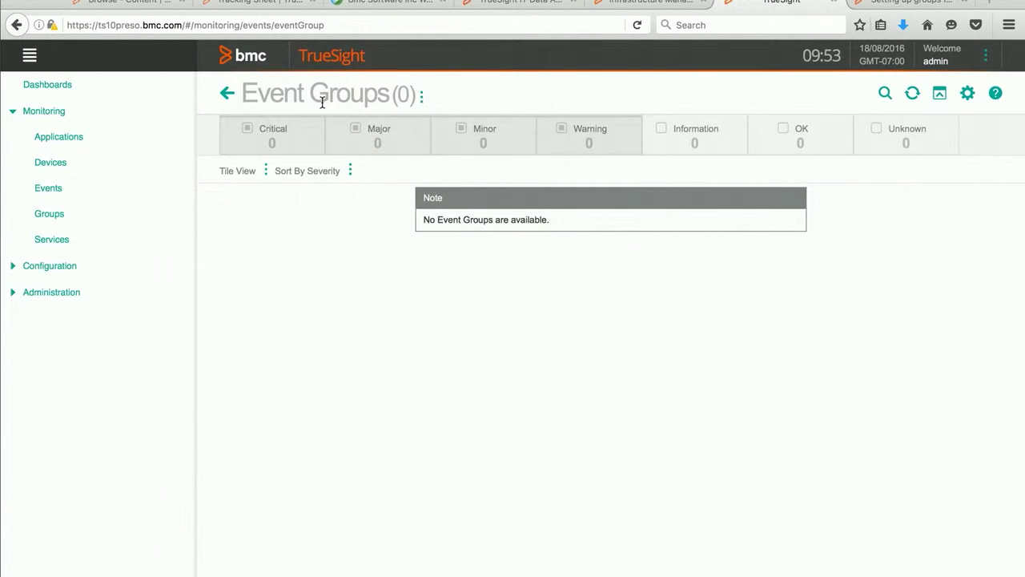
click(227, 96)
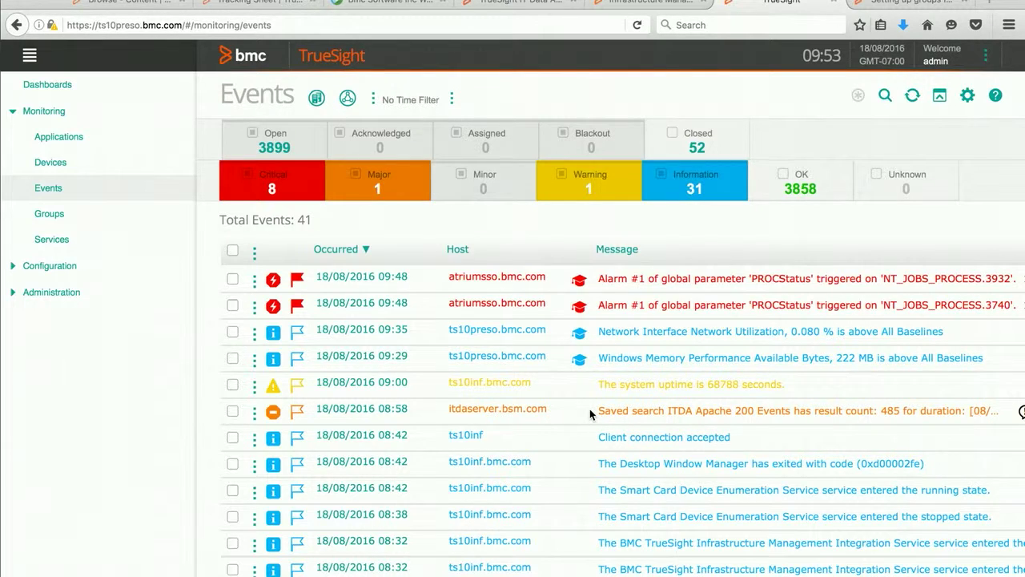
Check the 08:58 ITDA Apache event's details show class IT Data Analytics Event, then return to Event Groups.
click(255, 414)
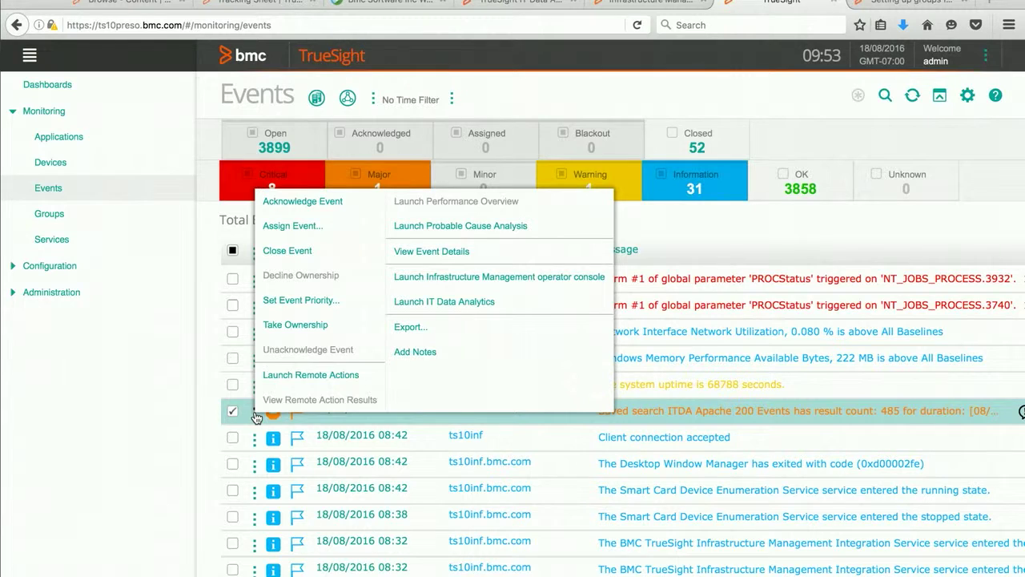
click(456, 250)
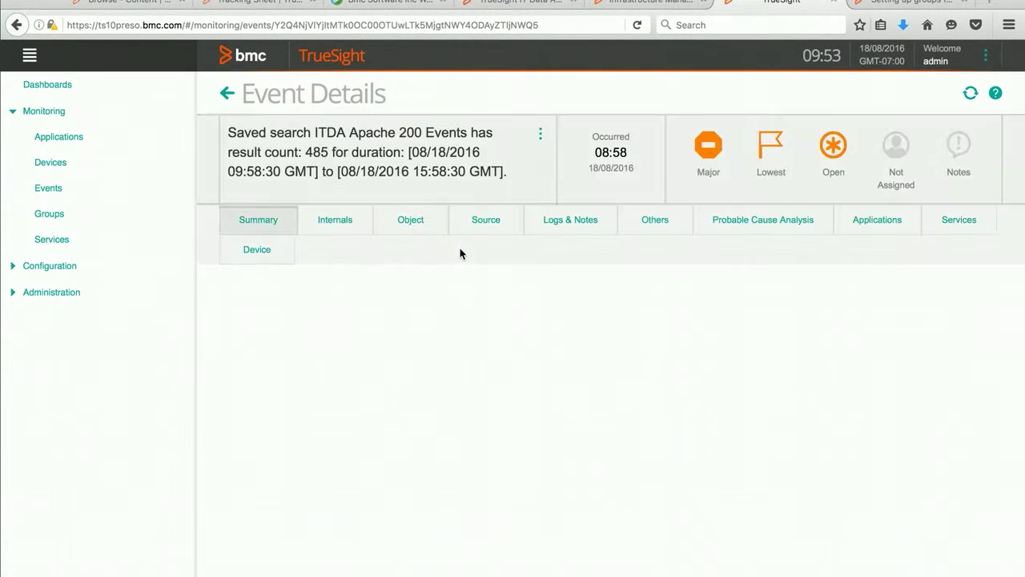
scroll(522, 363, down, 1)
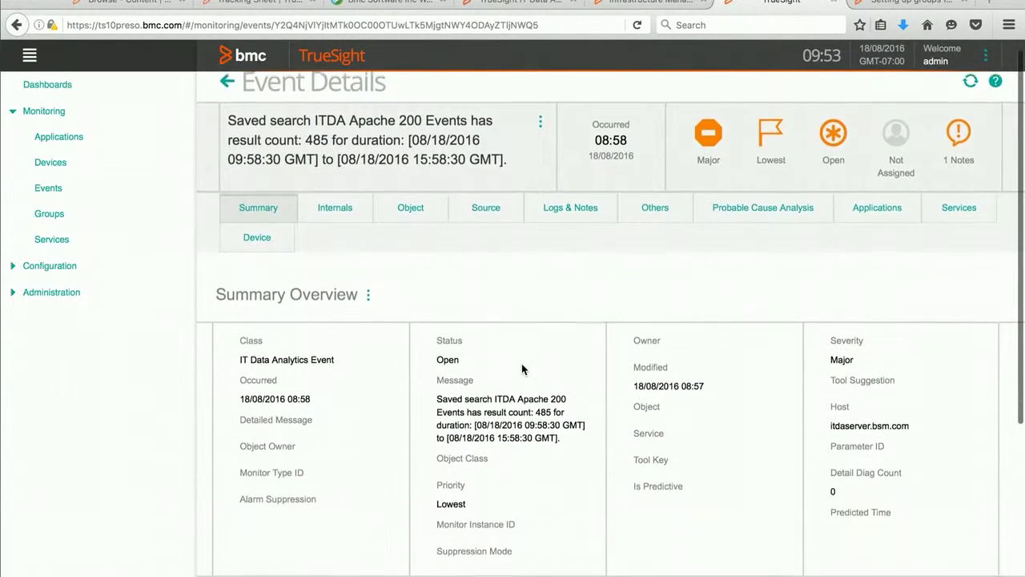
scroll(521, 363, down, 2)
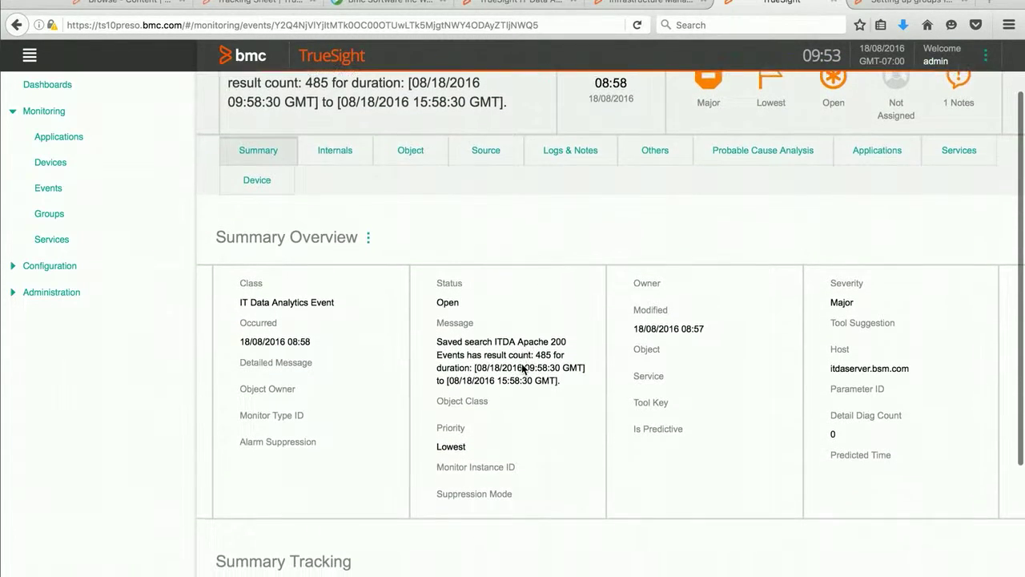
scroll(521, 364, down, 4)
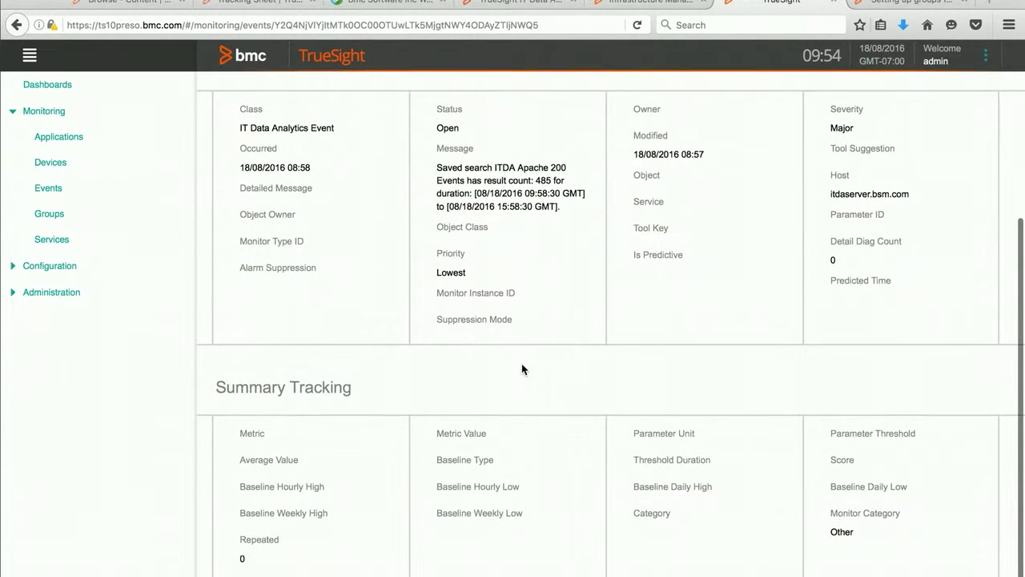
scroll(521, 364, up, 7)
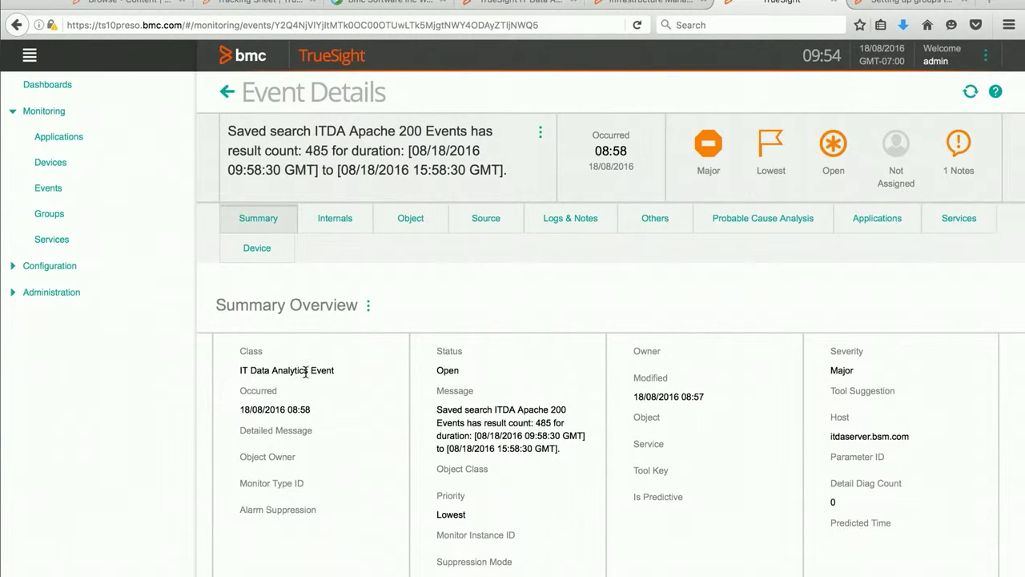
scroll(343, 373, up, 1)
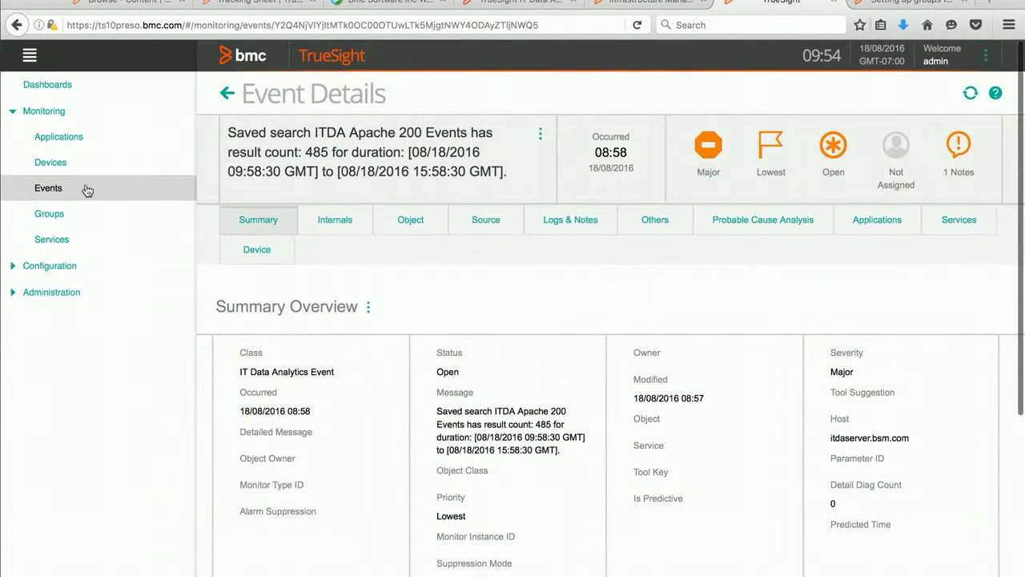
click(48, 188)
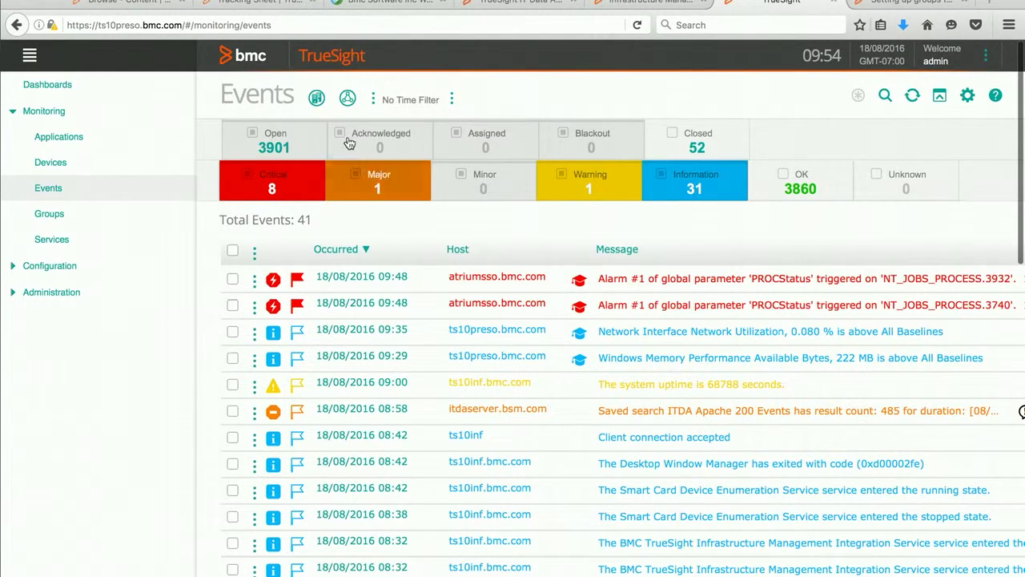
click(347, 99)
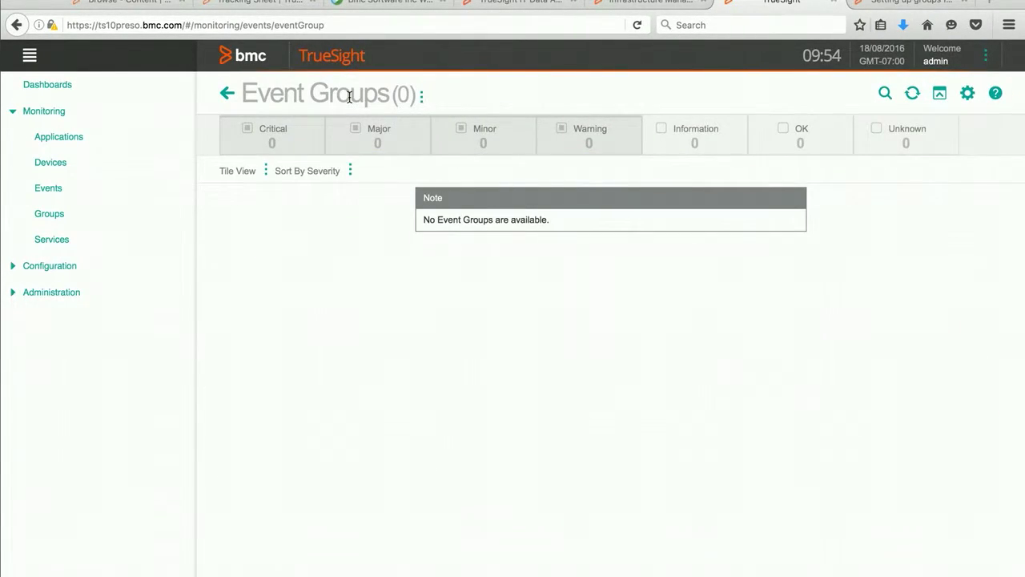
Start a new event group named 'ITDA Events' with Event Groups as its parent.
click(422, 97)
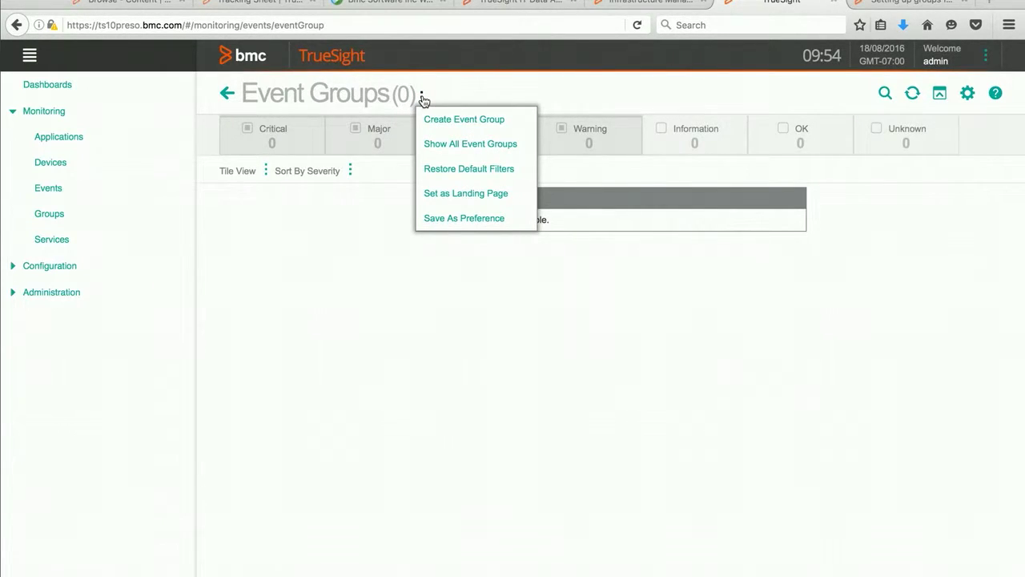
click(465, 122)
click(334, 137)
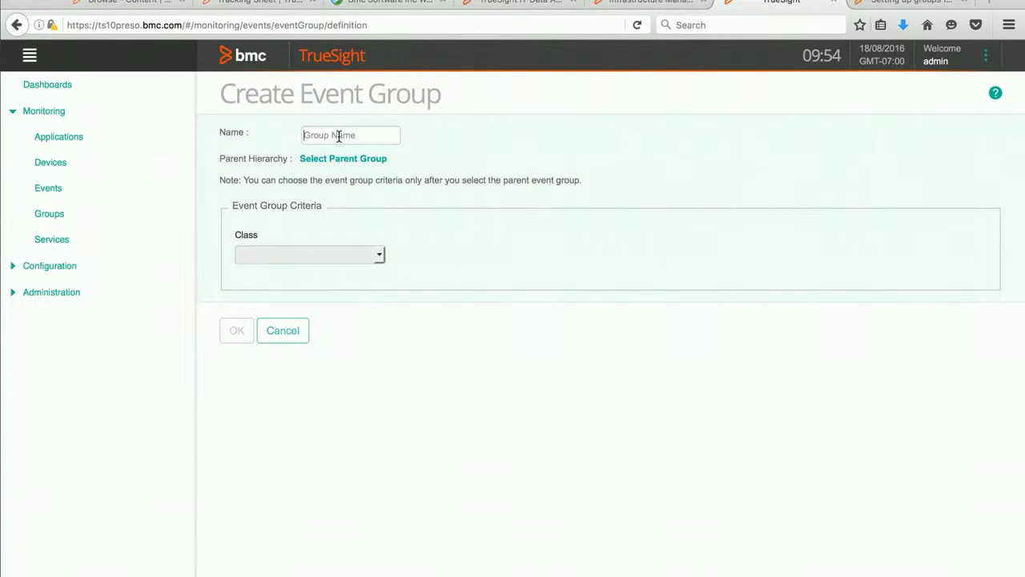
text(ITDA Events)
click(366, 159)
click(366, 157)
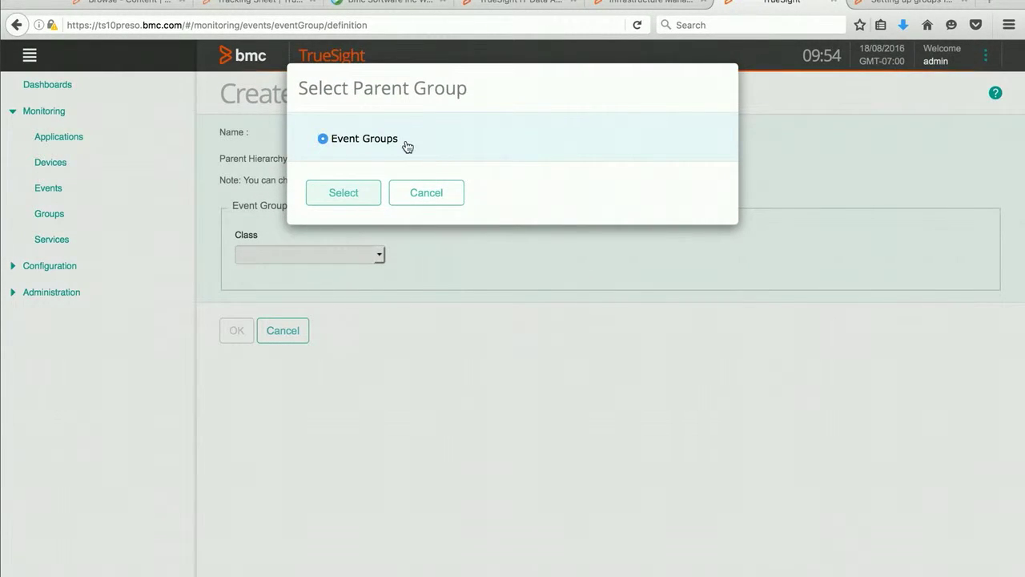
click(362, 196)
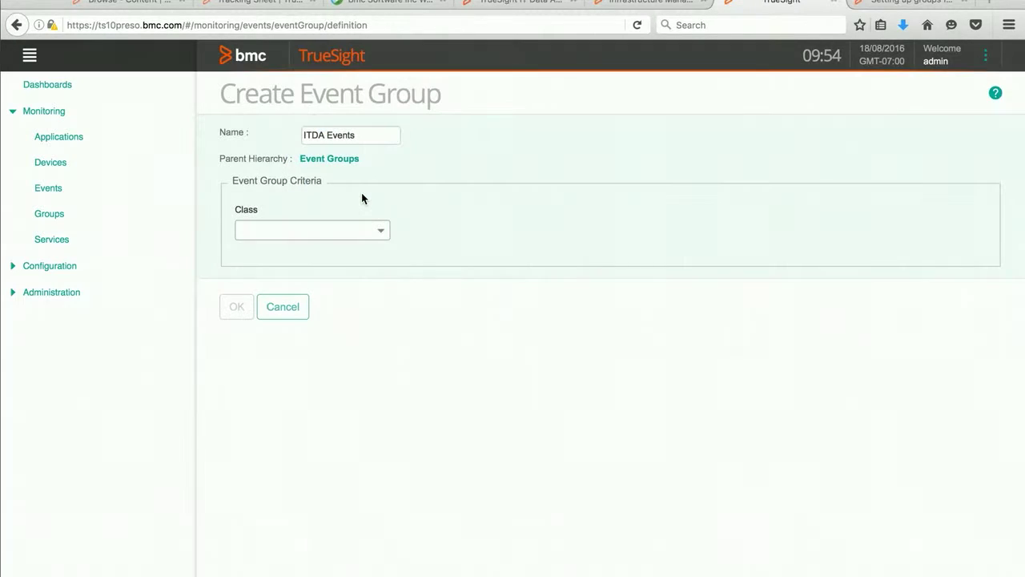
Set the group's class to IT Data Analytics Event and delete the default slot condition row.
click(383, 234)
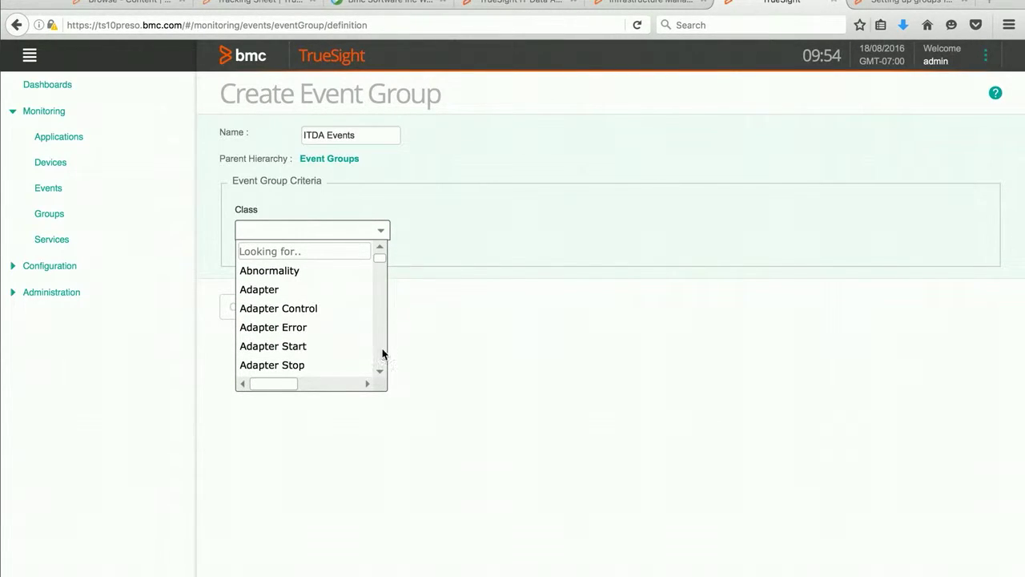
scroll(380, 350, down, 2)
scroll(382, 354, down, 8)
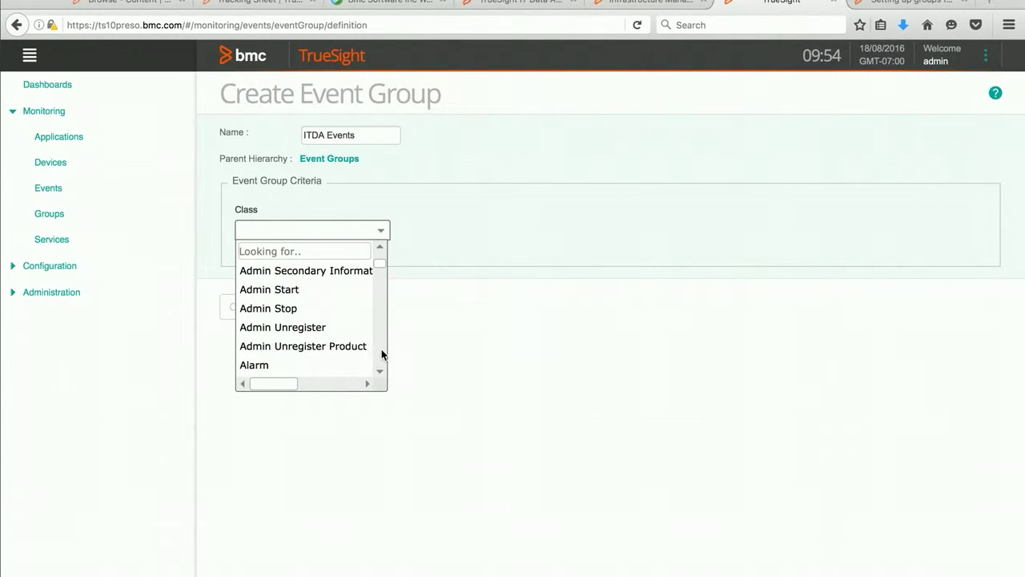
scroll(383, 354, down, 8)
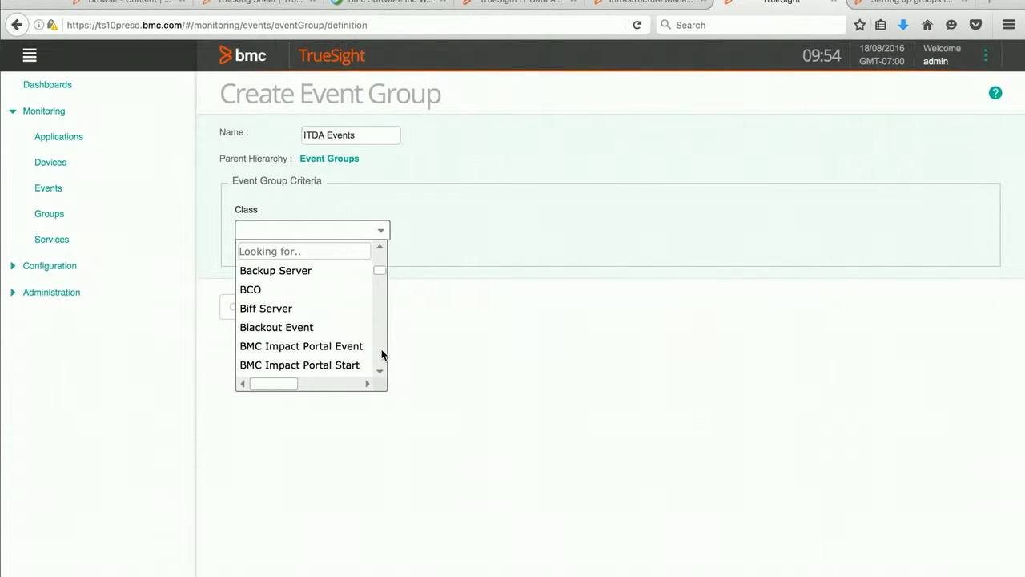
scroll(382, 353, down, 8)
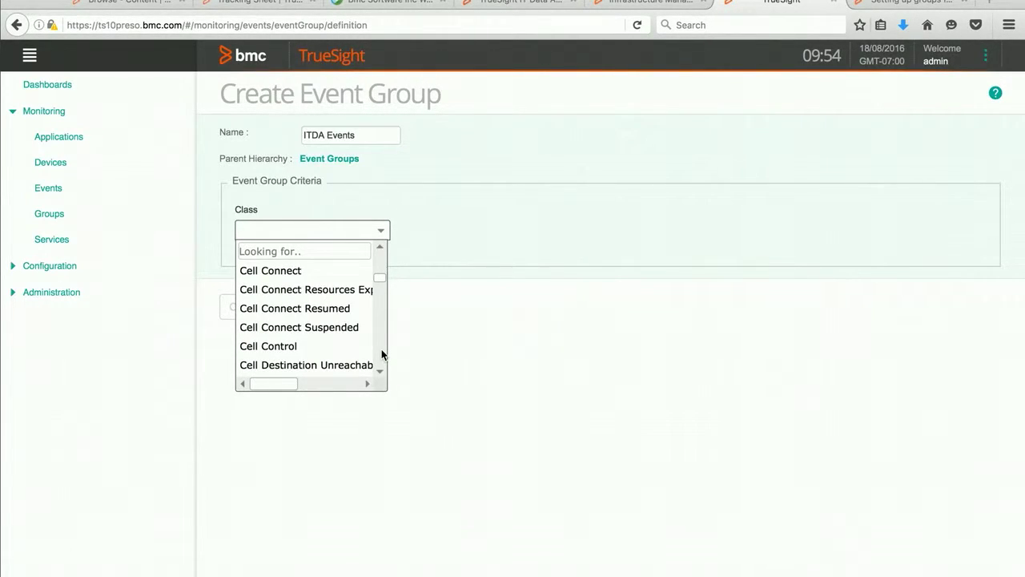
scroll(382, 353, down, 8)
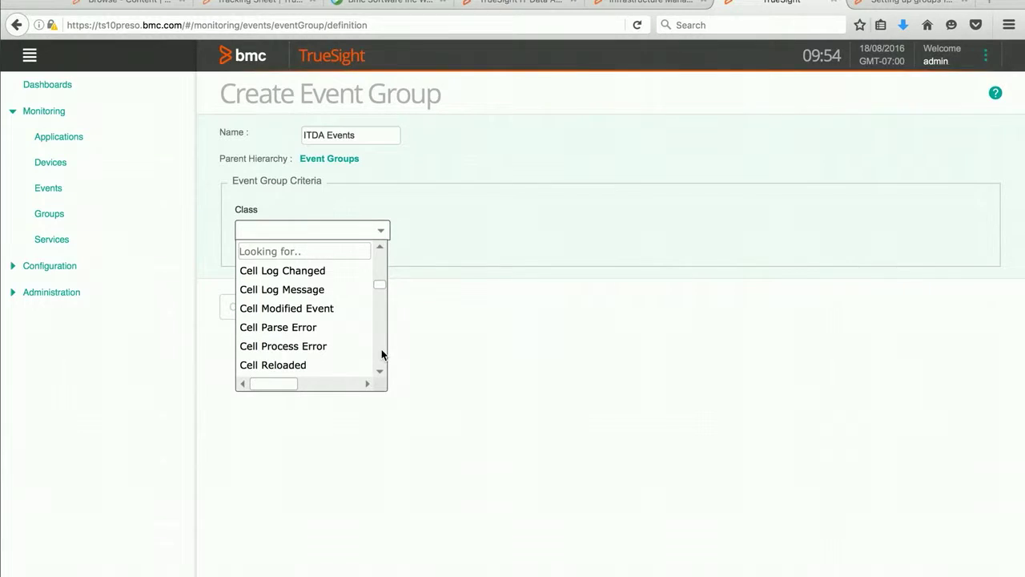
scroll(382, 353, down, 8)
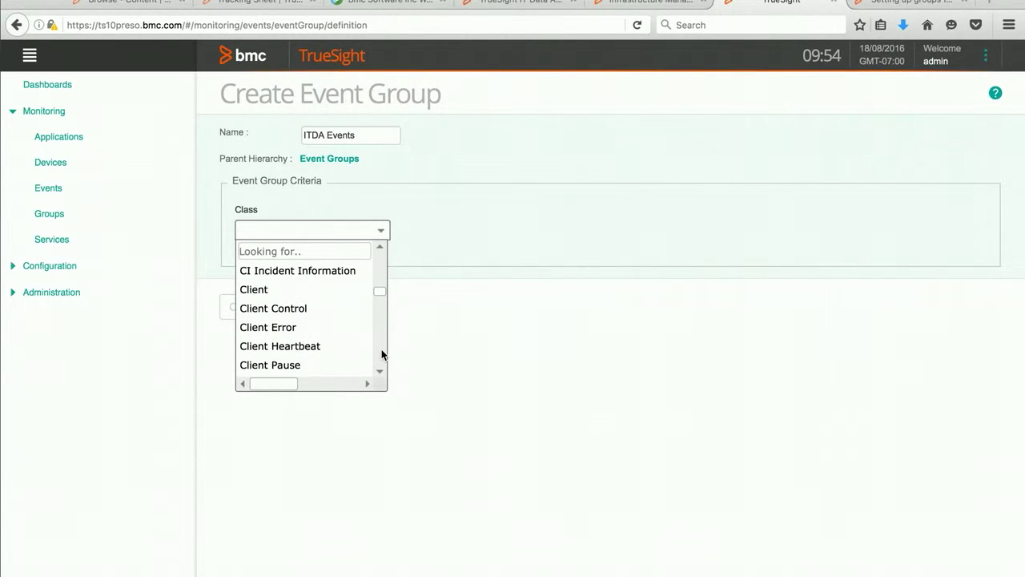
scroll(382, 354, down, 2)
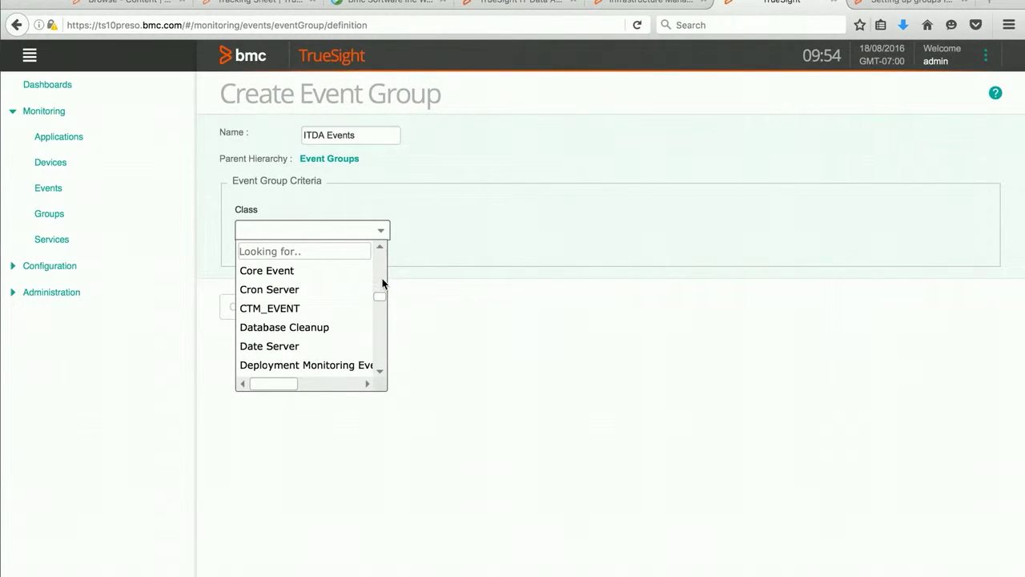
scroll(381, 275, up, 4)
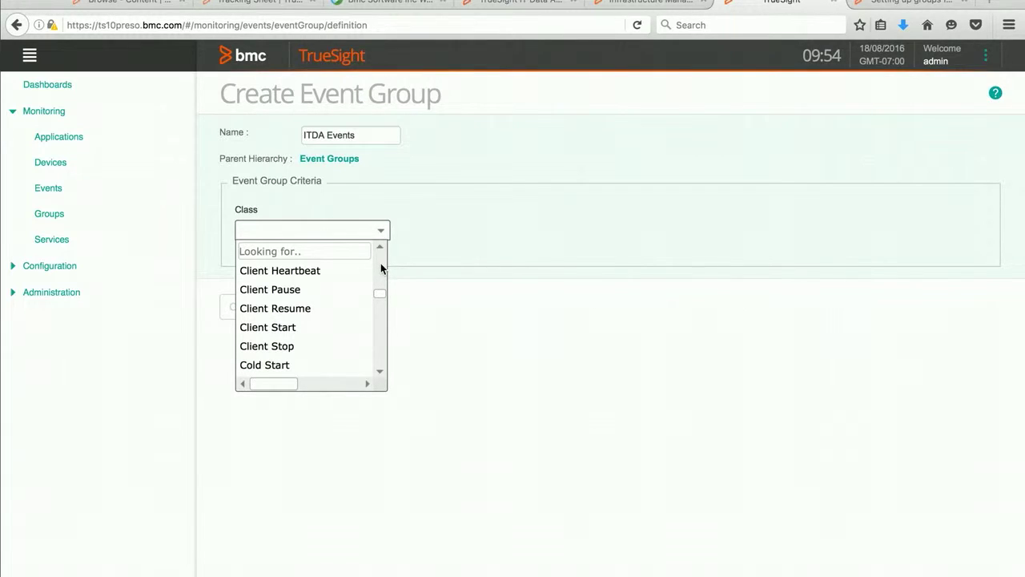
drag(379, 292, 382, 322)
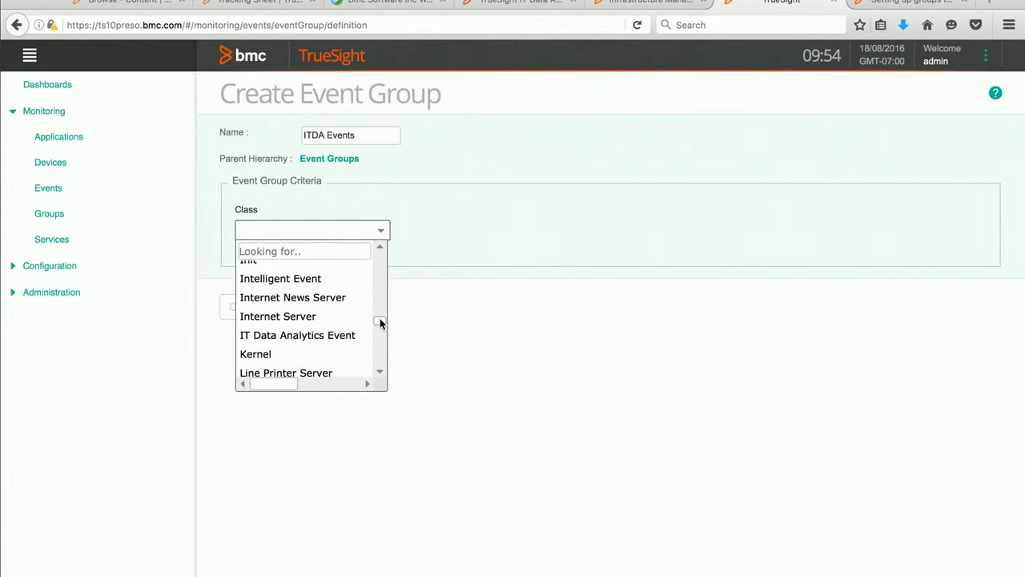
click(311, 336)
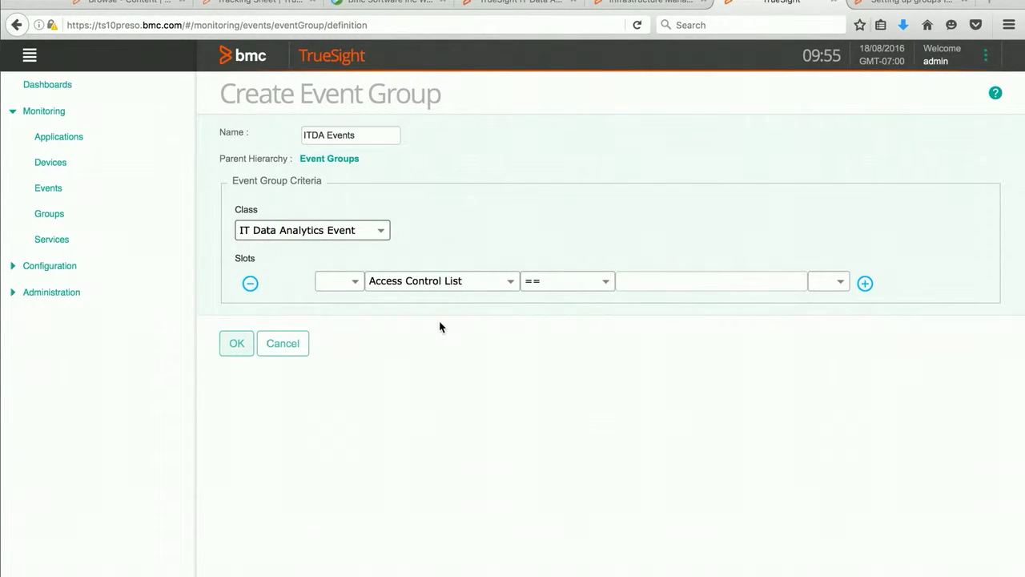
click(251, 284)
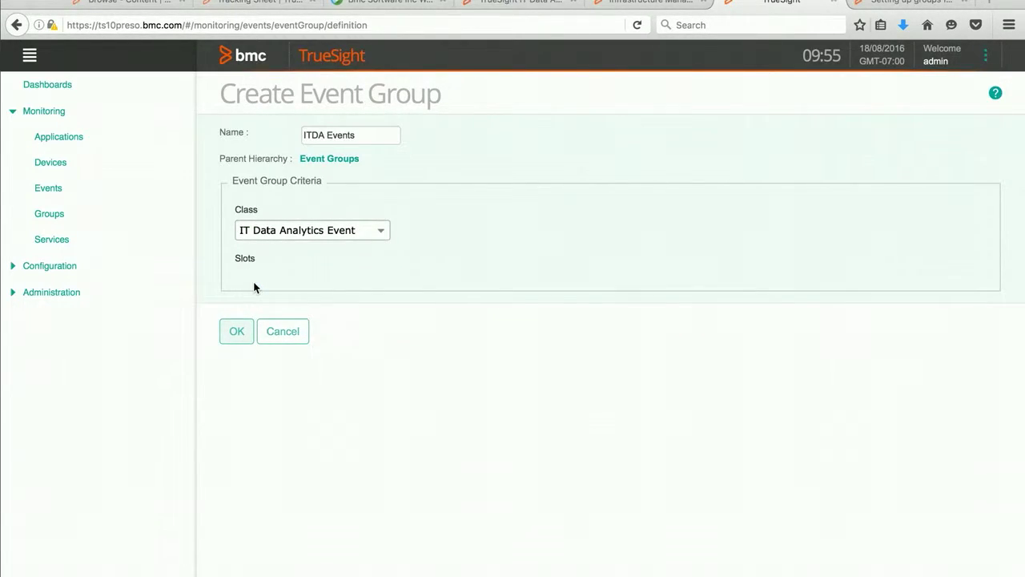
Save the ITDA Events group, dismiss the Success banner, and go to the Events list.
click(238, 333)
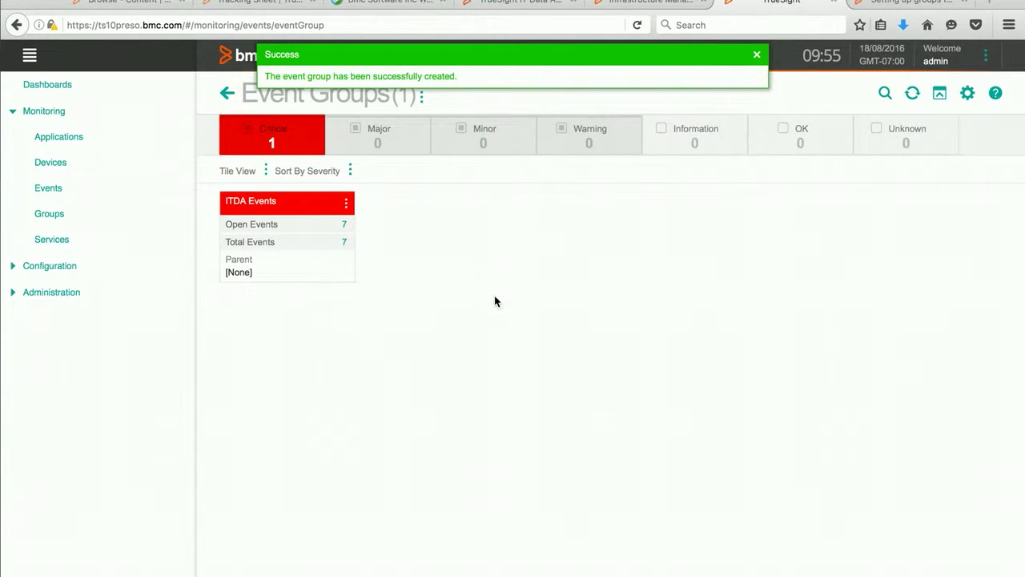
click(756, 54)
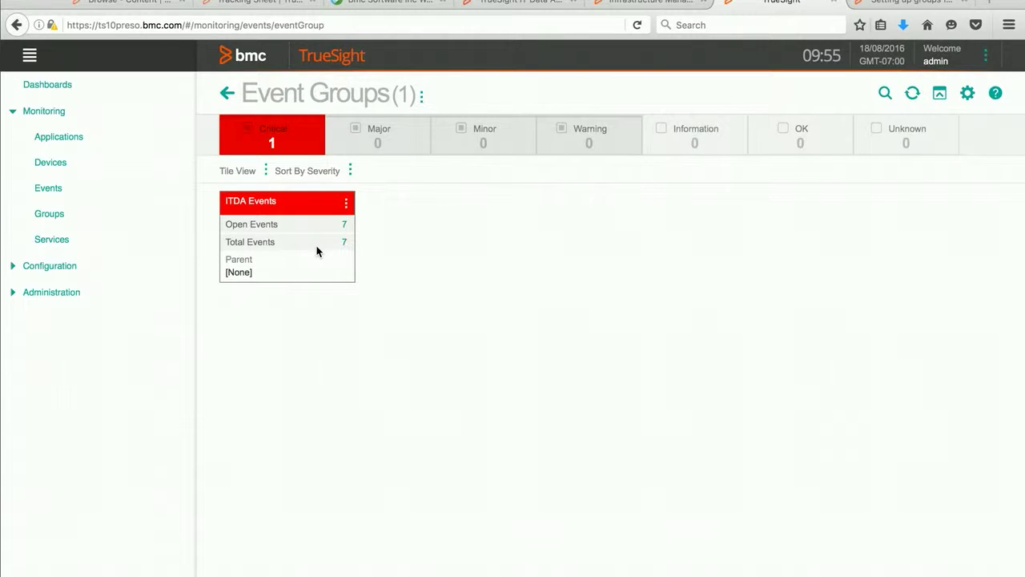
click(51, 191)
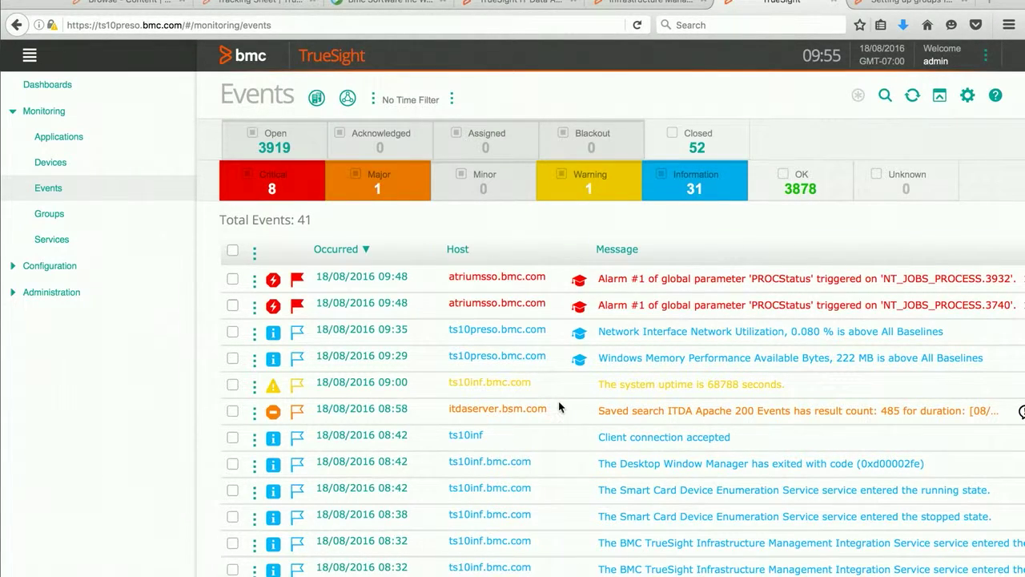
Open the ITDA Events tile in Event Groups to verify its class filter, then go back.
click(348, 97)
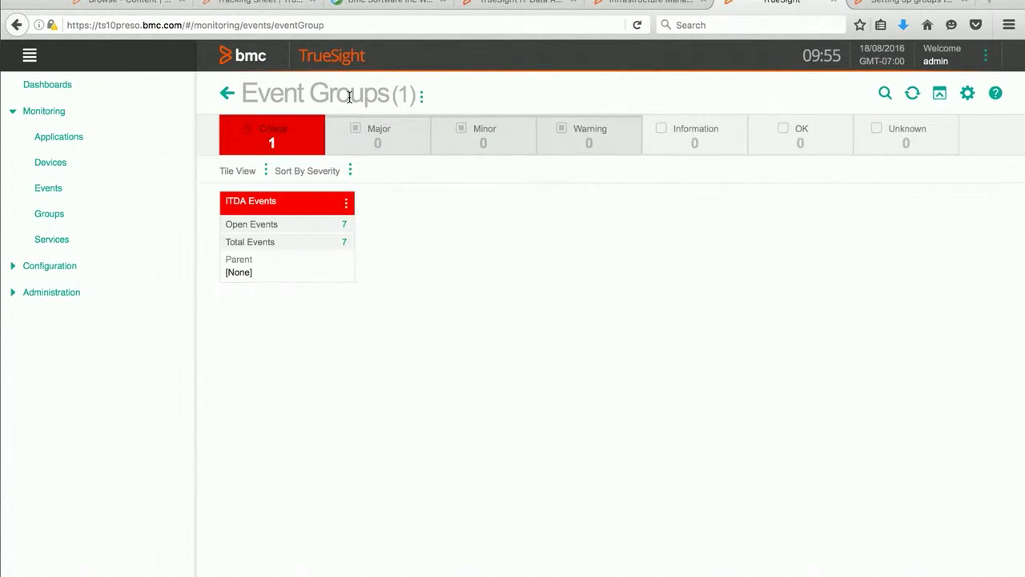
click(283, 206)
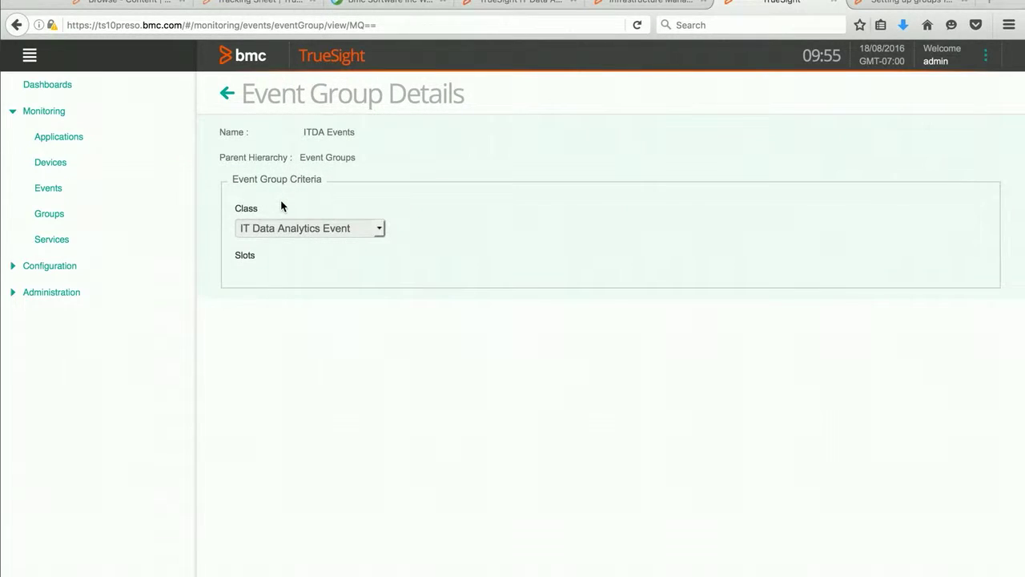
click(227, 95)
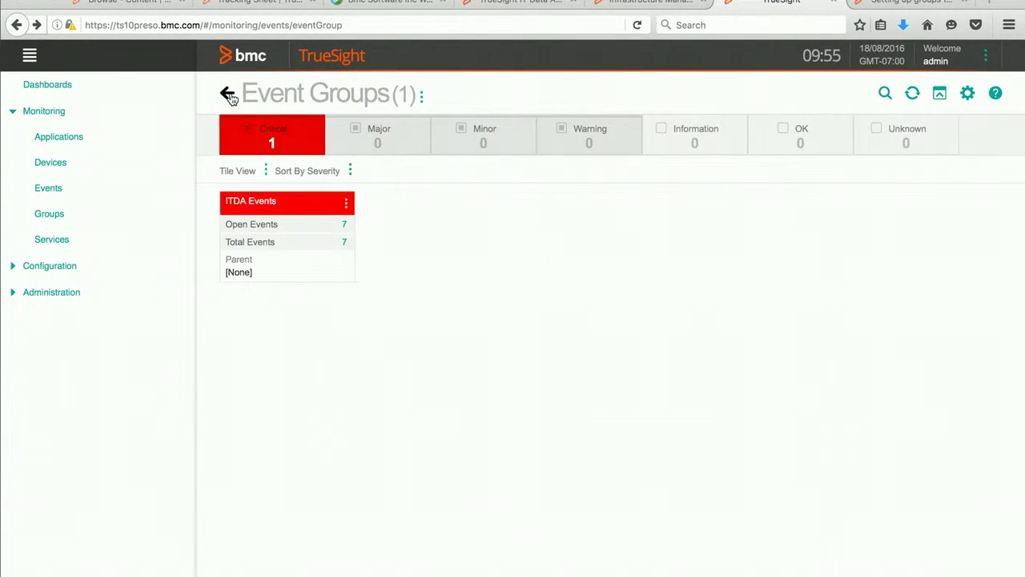